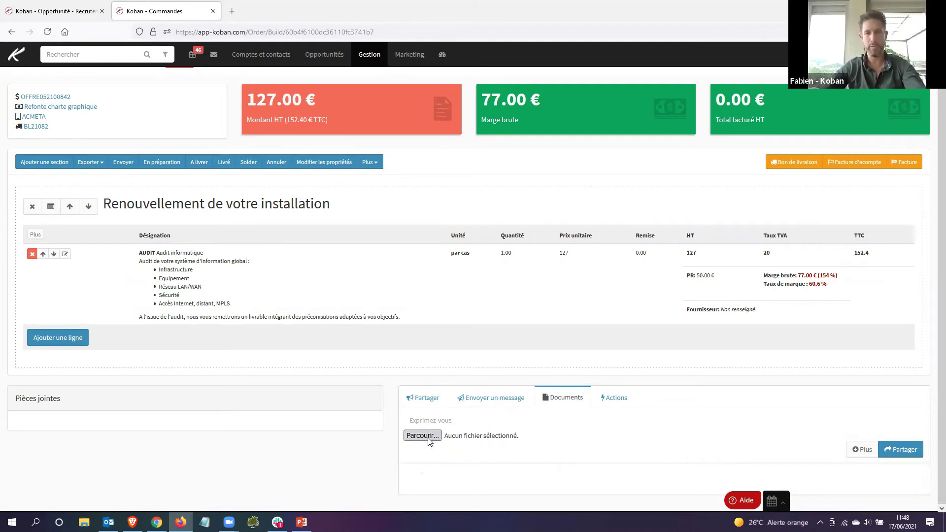
Step: Attach "EMERSON'S PARTENAIRES - Projet mise en place Koban.pdf" and "EMERSON S PARTENAIRES - Fiche Navette Projet Promotion Immobilière.xlsx" to the order
click(428, 439)
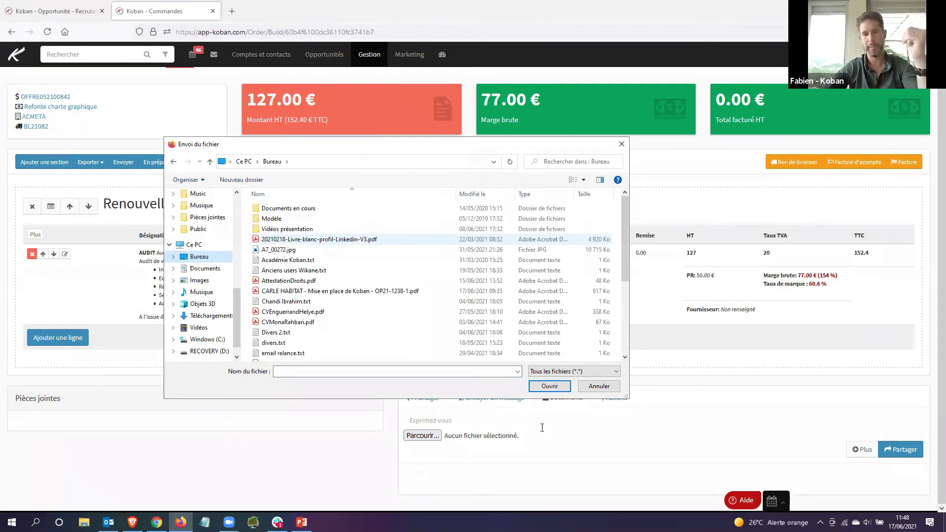
key(Escape)
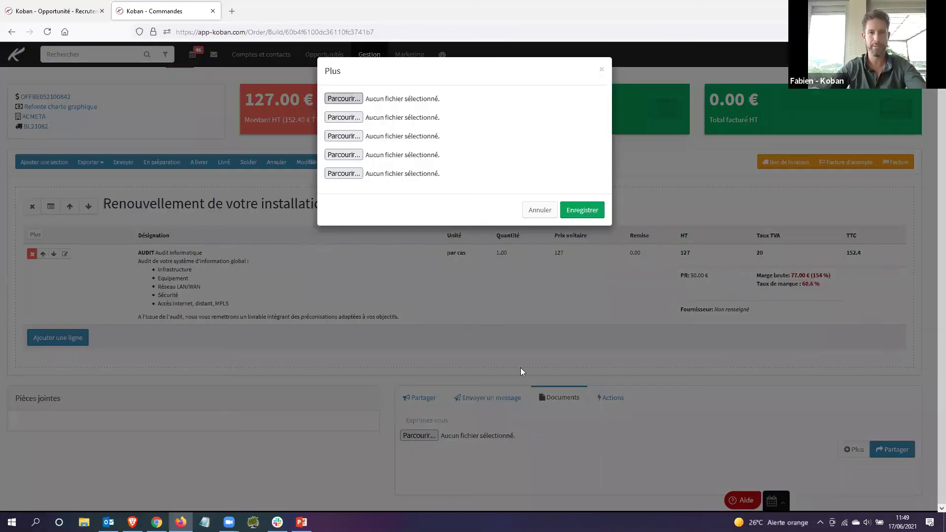
click(344, 99)
double_click(406, 203)
click(357, 117)
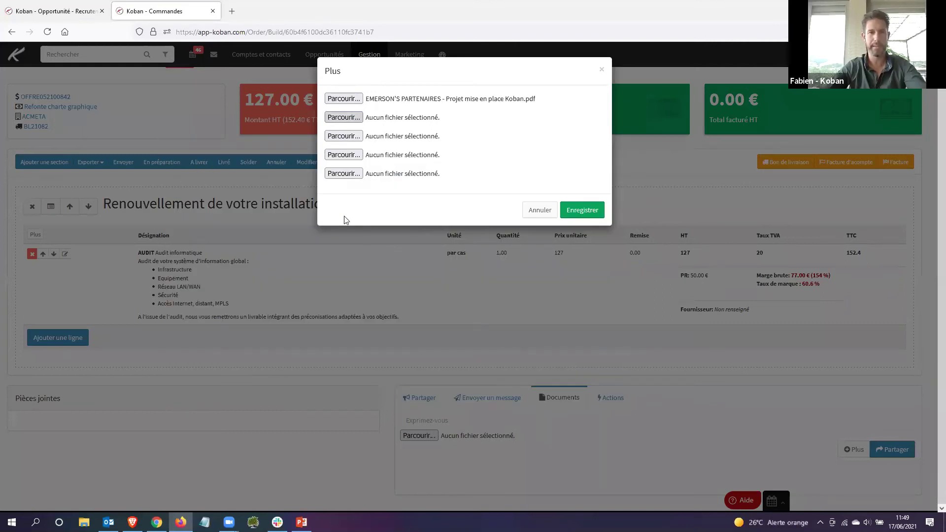
click(315, 249)
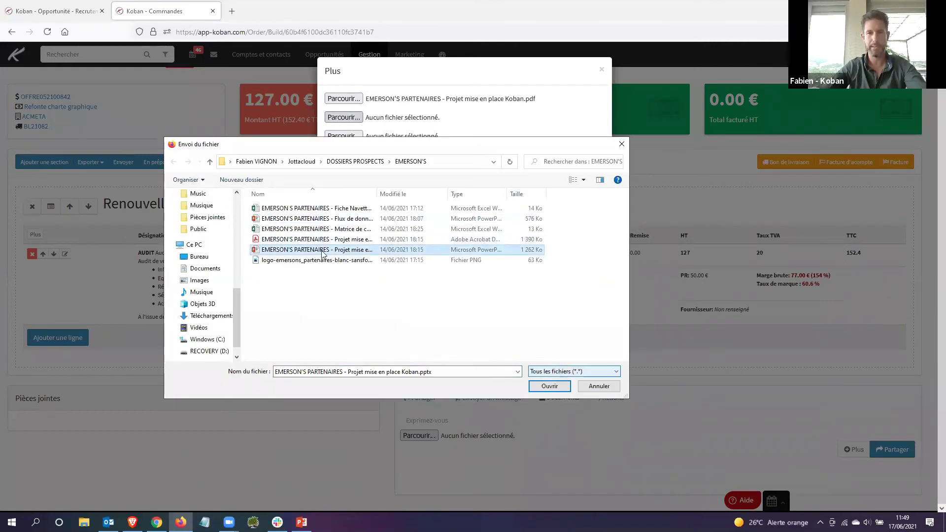
click(300, 211)
click(549, 386)
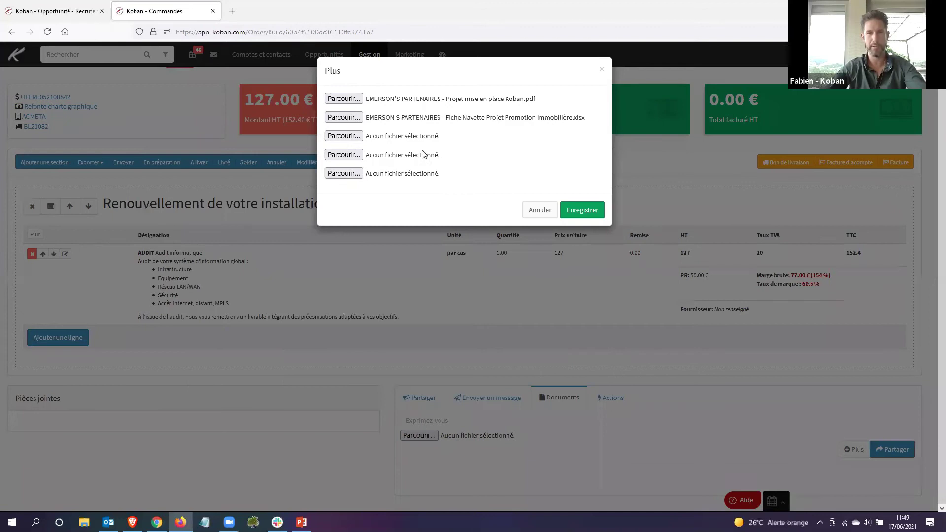
click(594, 212)
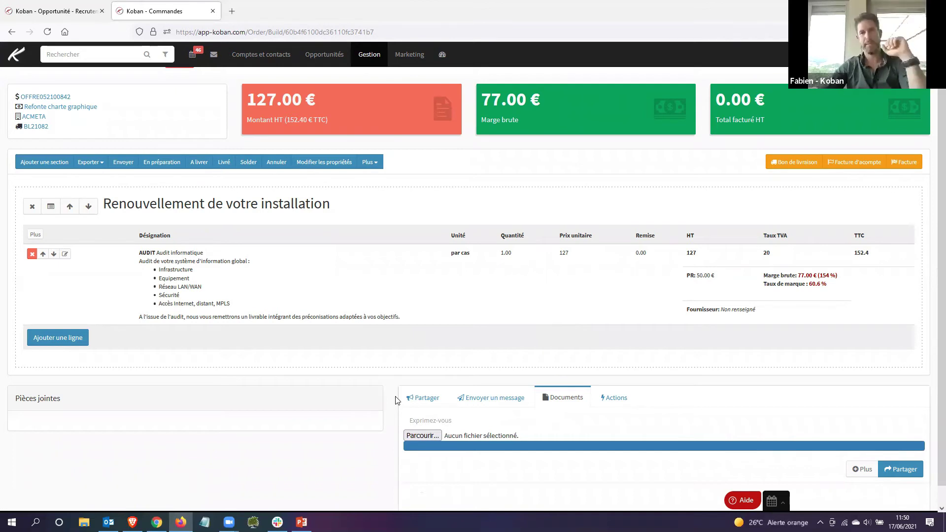
Step: Check the uploaded files in the order's Pièces jointes section and the shared-document entries in its feed
scroll(398, 401, down, 1)
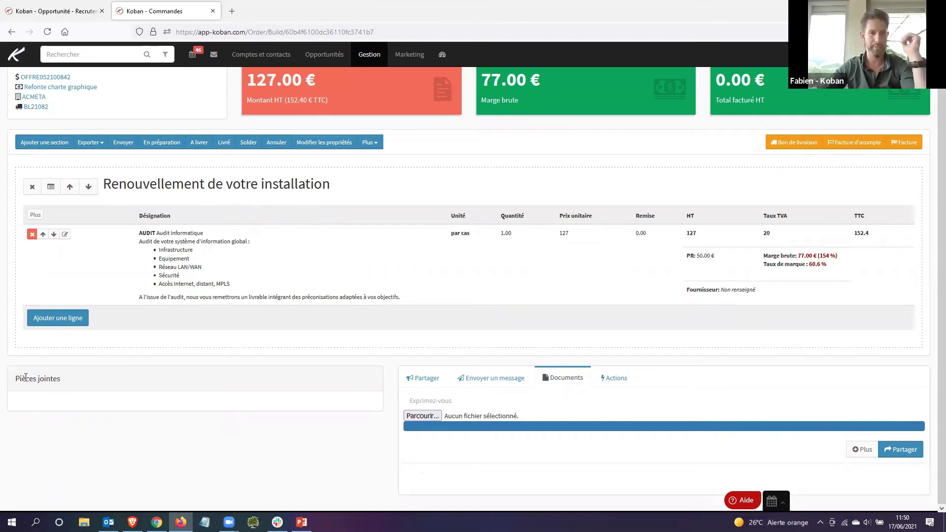
triple_click(42, 388)
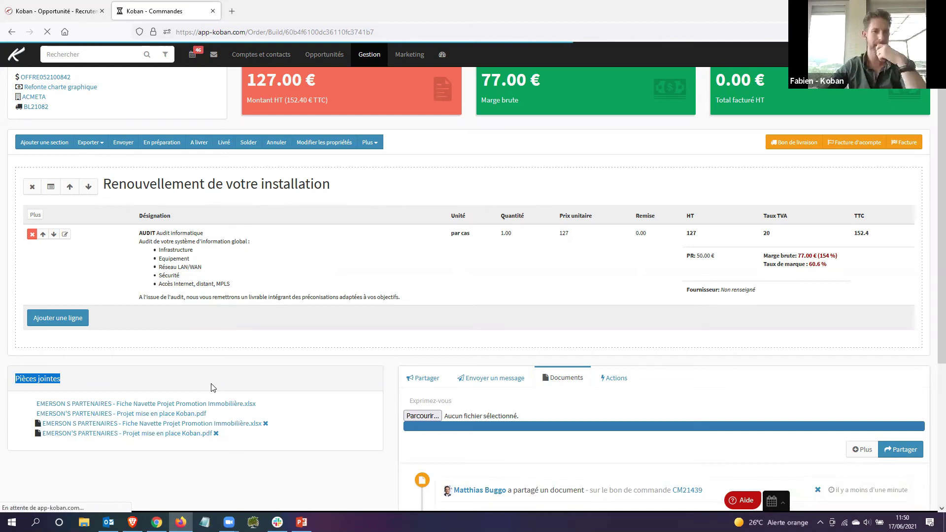
drag(66, 419, 15, 420)
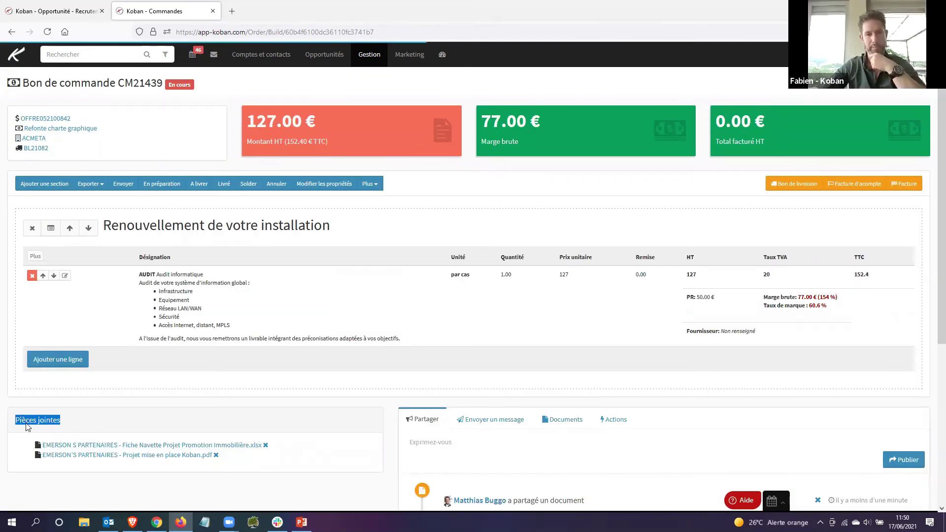
scroll(394, 425, down, 3)
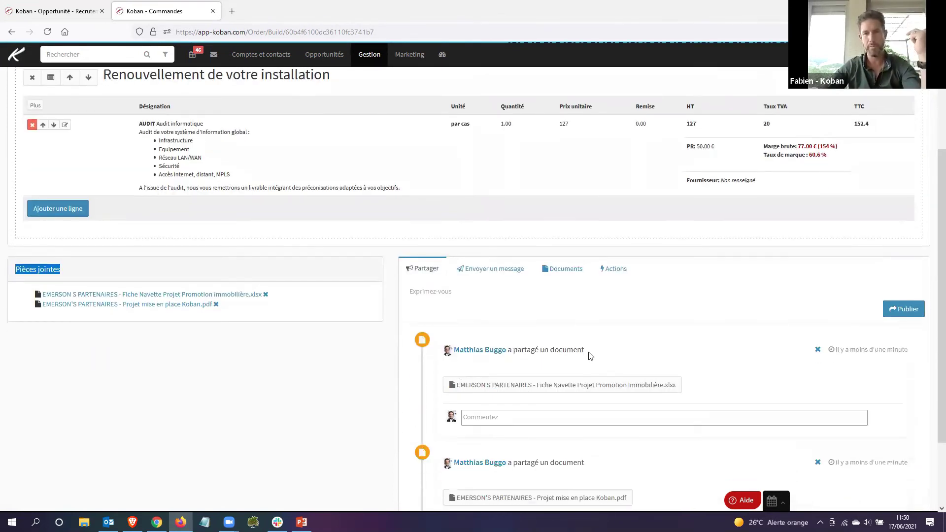
scroll(597, 355, down, 1)
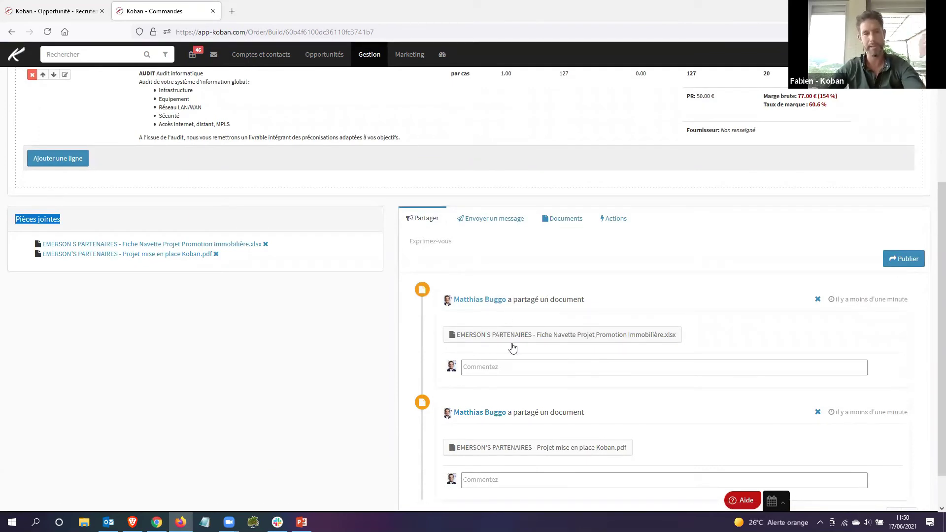
Step: Open "EMERSON'S PARTENAIRES - Projet mise en place Koban.pdf" from the order's Pièces jointes list, look at it and close it
drag(60, 219, 16, 221)
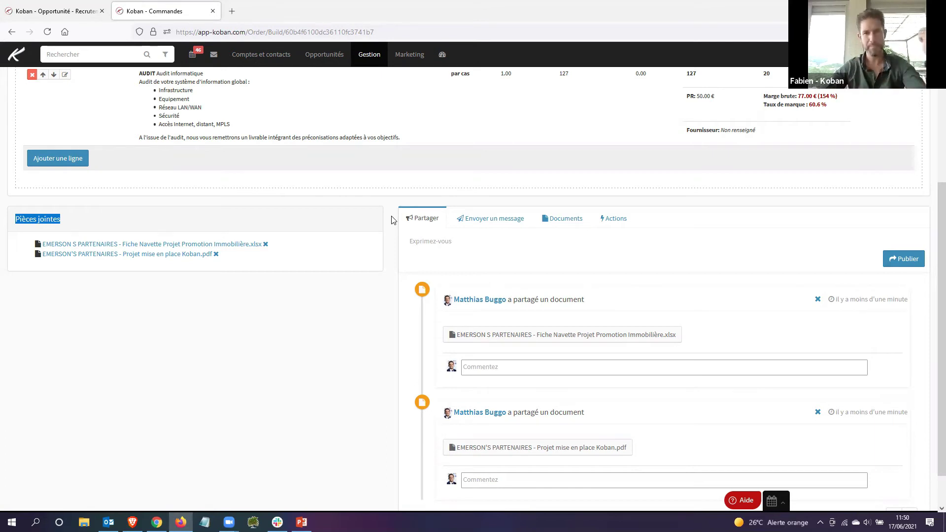
click(81, 229)
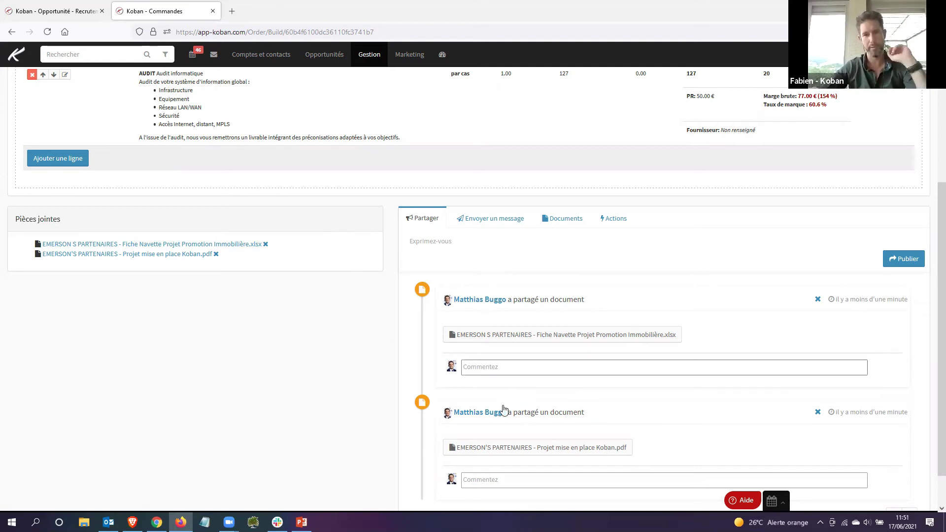
drag(215, 255, 47, 245)
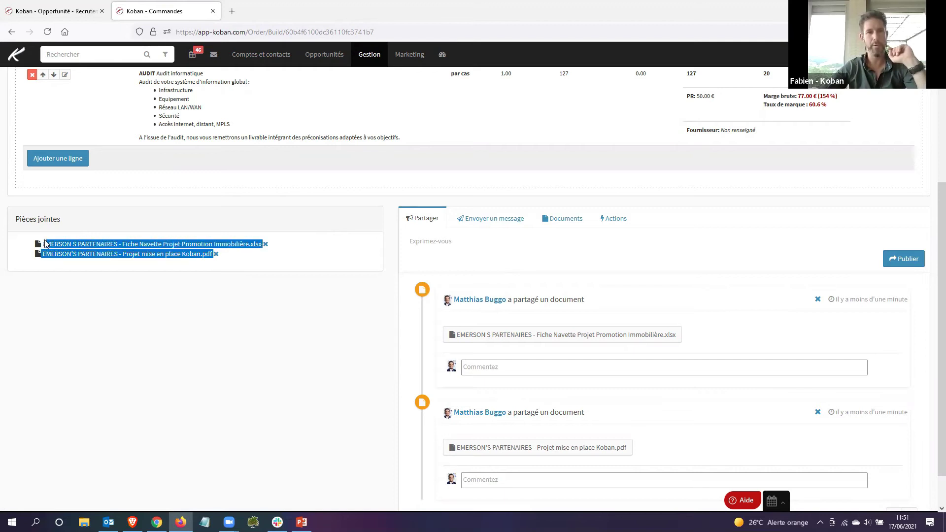
click(114, 226)
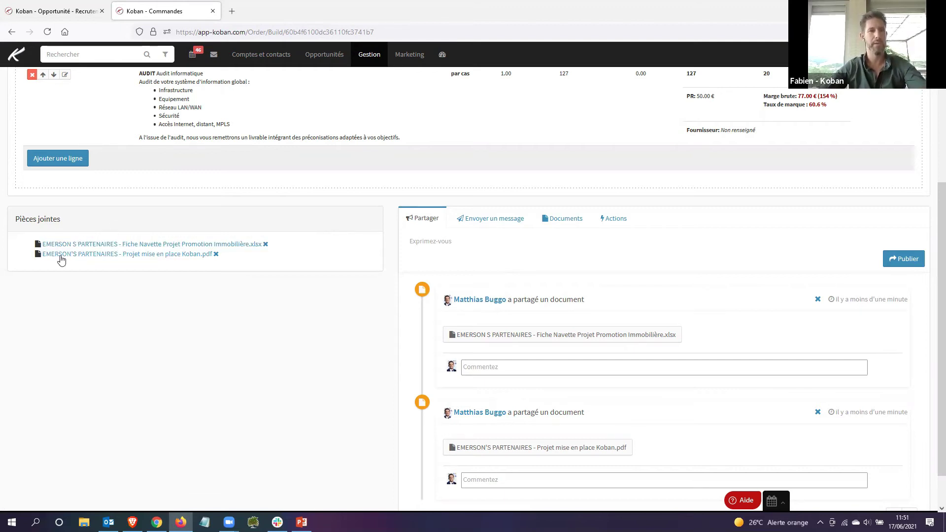
click(149, 255)
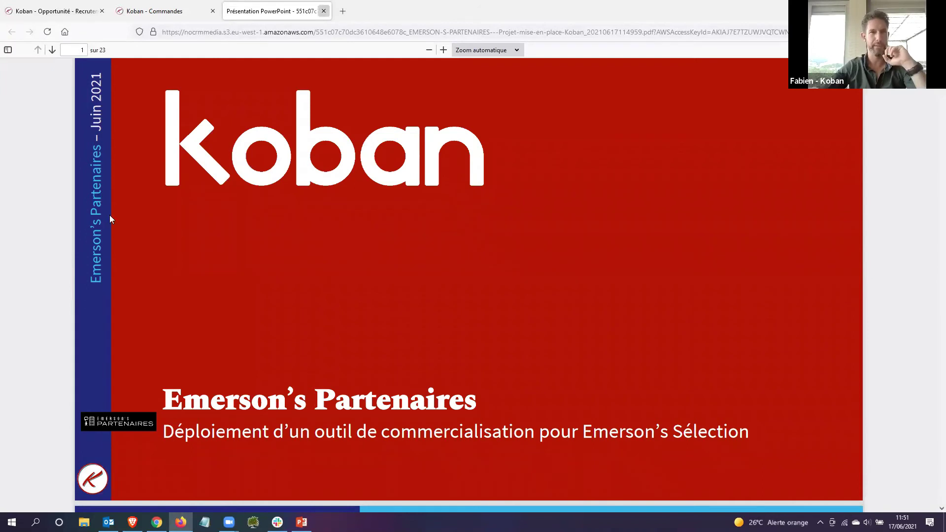
key(ctrl+w)
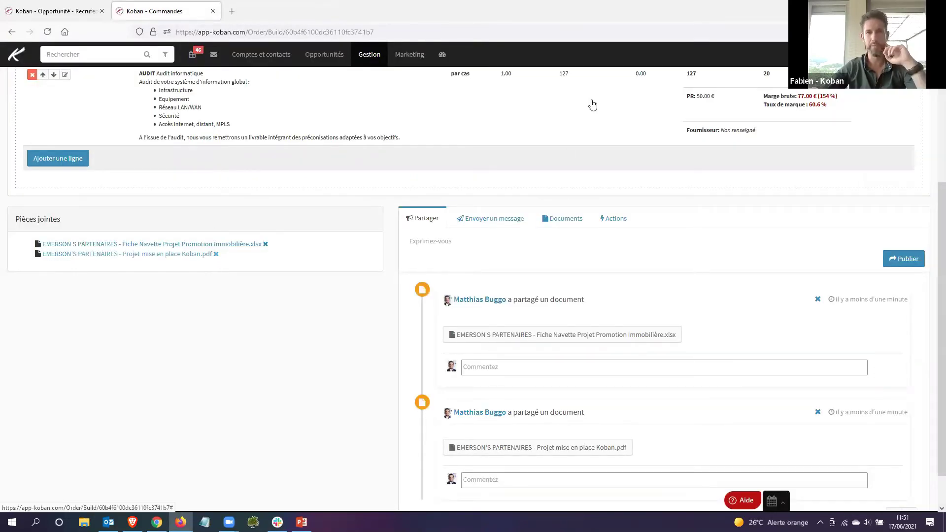
Step: Delete the Fiche Navette spreadsheet and the Projet mise en place Koban PDF from the order's Pièces jointes
click(266, 244)
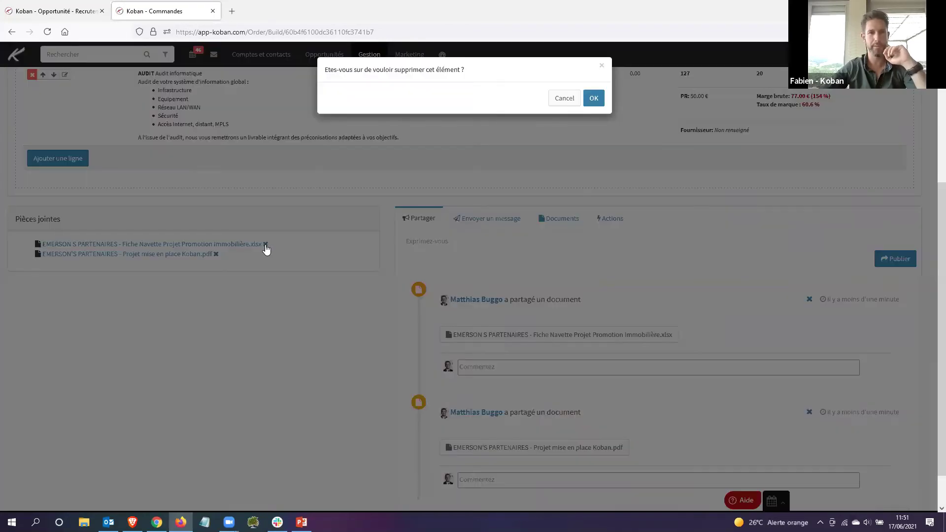
click(265, 245)
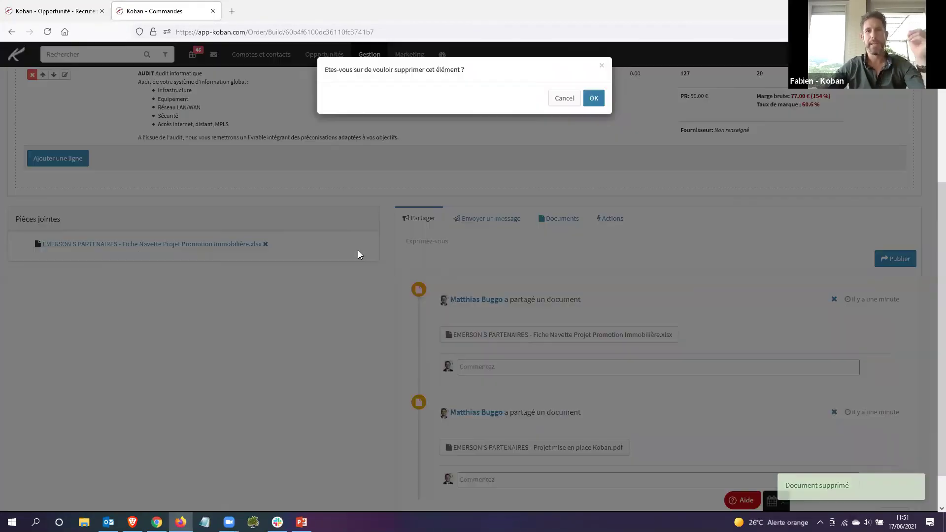
key(Return)
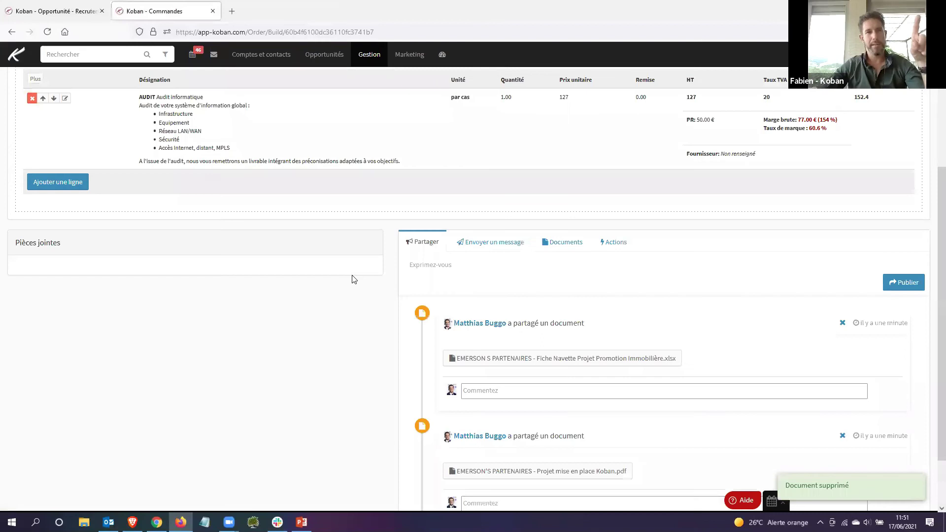
Step: Look at the Pièces jointes section of the Recrutement chef de salle opportunity, and show slide 8, L'onglet « Actions », in PowerPoint
scroll(352, 276, up, 4)
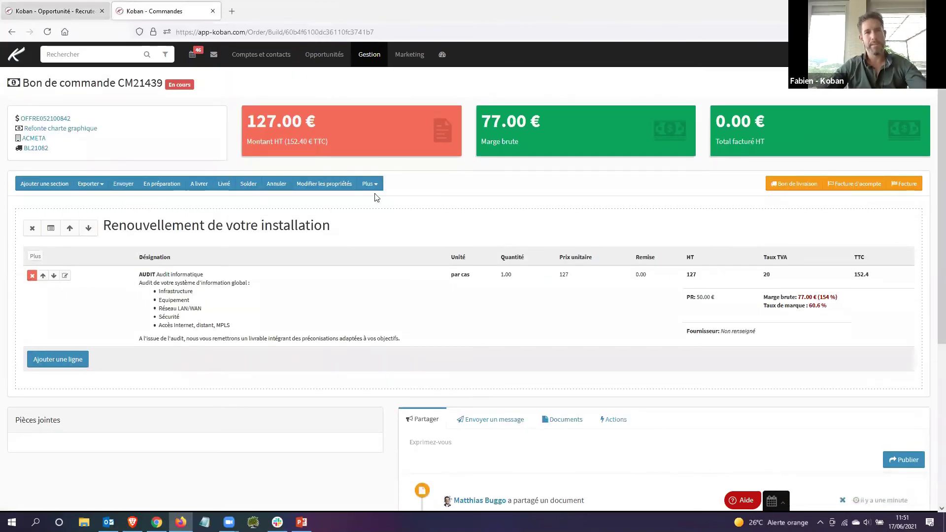
scroll(393, 185, down, 2)
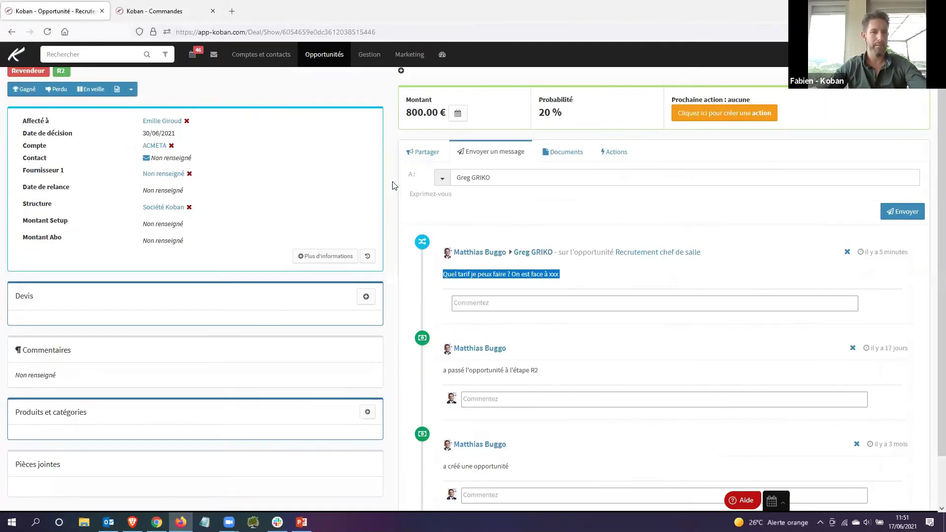
drag(63, 408, 16, 405)
click(15, 405)
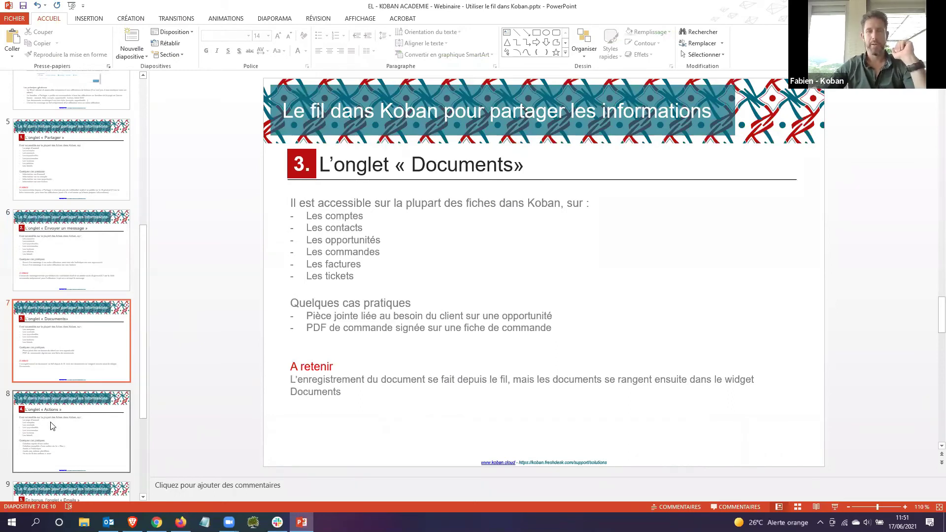
click(53, 427)
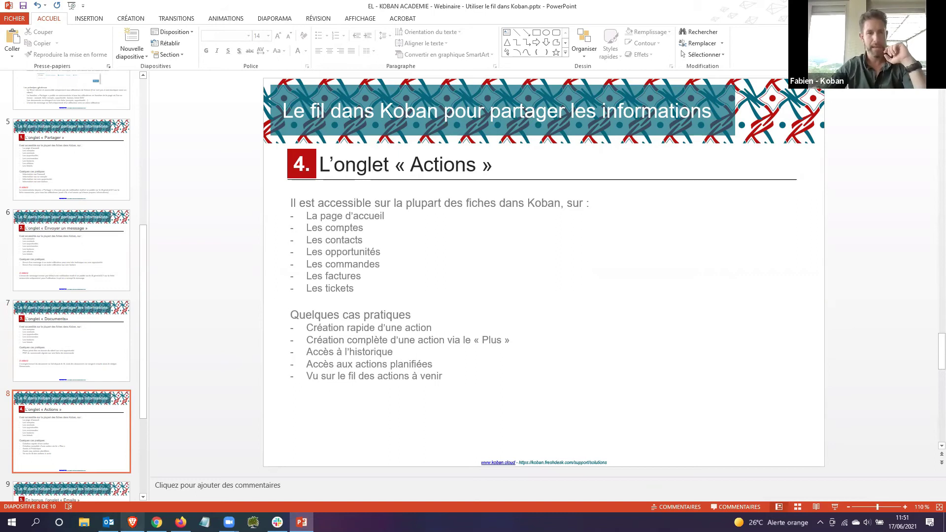
Step: Switch to Firefox and start a new action of type Relance on the Recrutement chef de salle opportunity
mouse_move(181, 523)
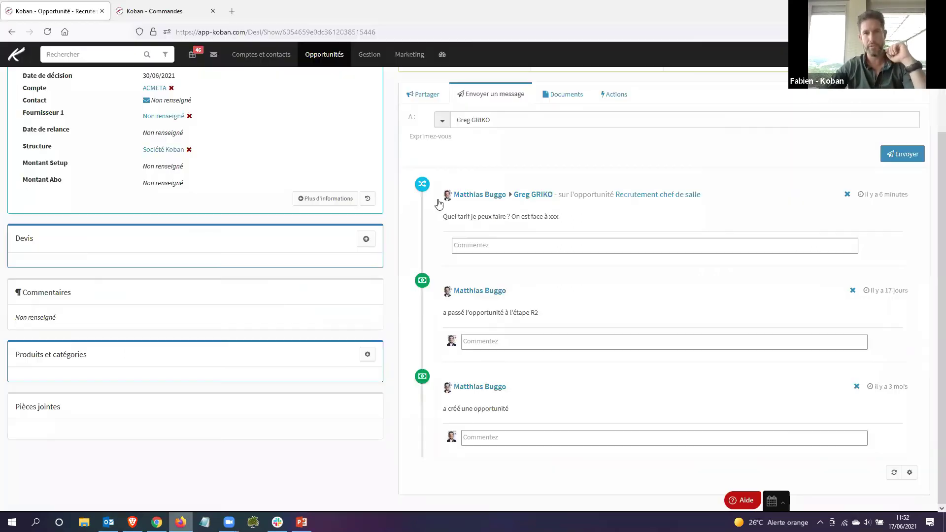
scroll(437, 204, up, 3)
click(420, 197)
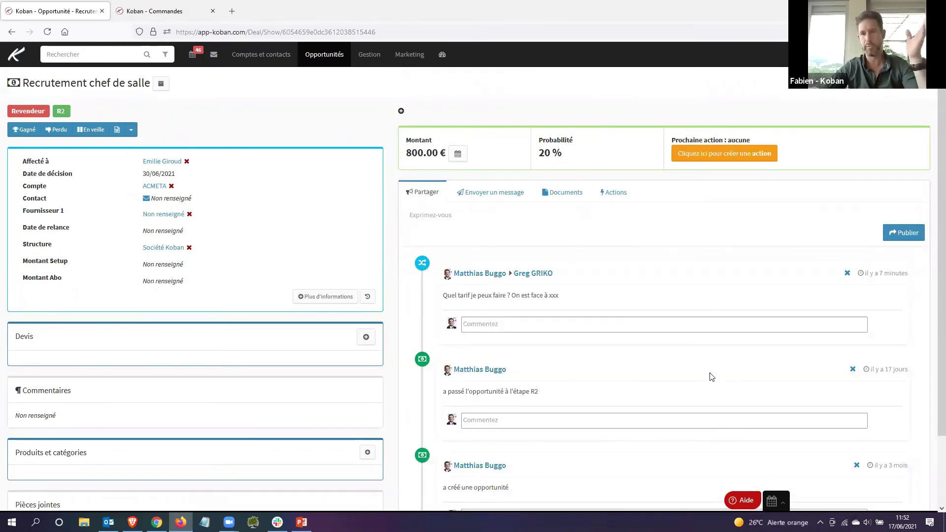
click(621, 196)
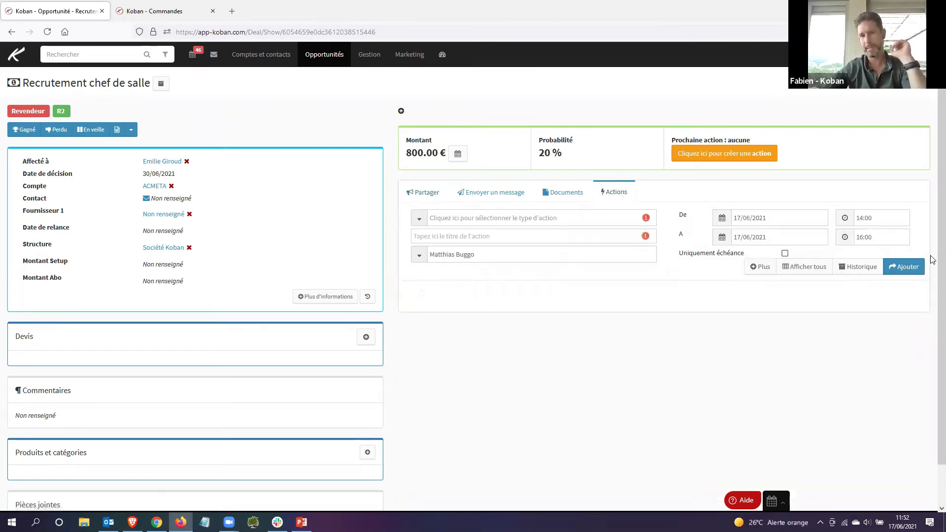
click(424, 222)
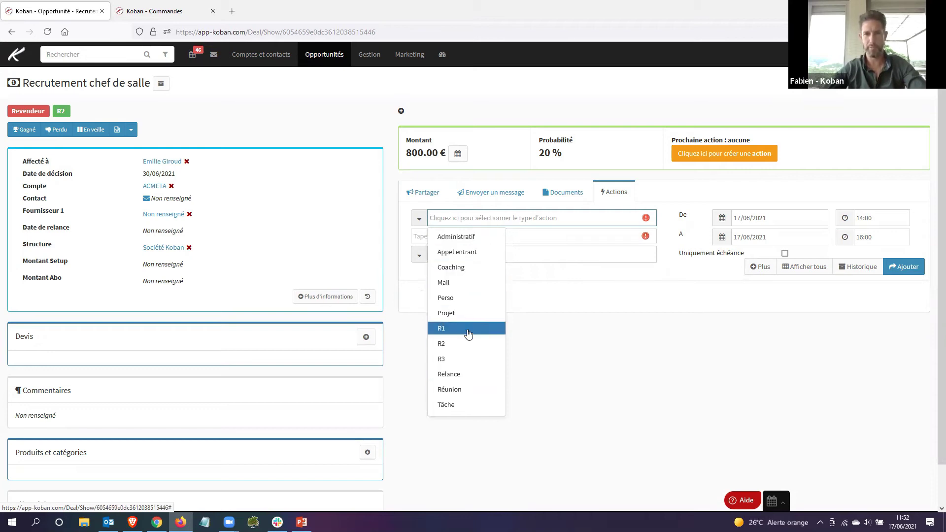
click(464, 376)
Step: Title the action "Point sur le projet" and select the person it is assigned to
click(476, 237)
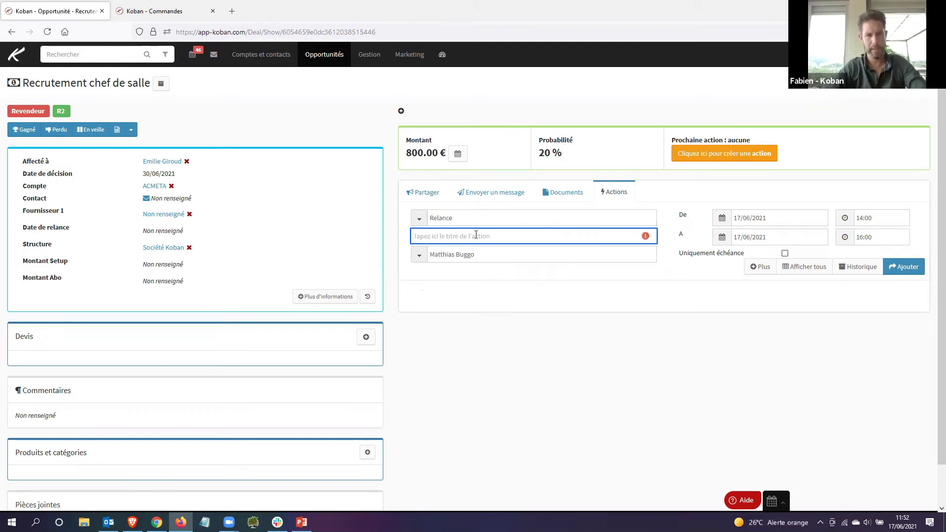
text(Po)
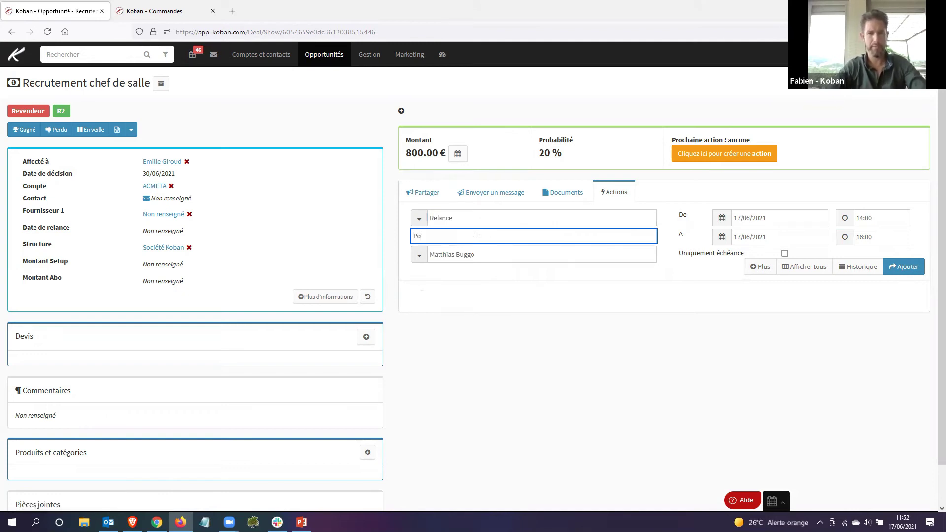
text(int sur le projet)
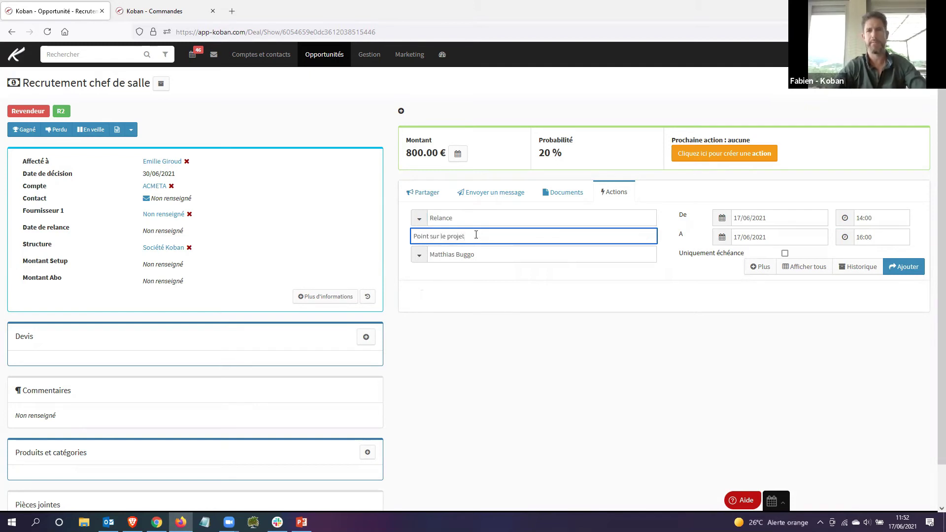
click(421, 262)
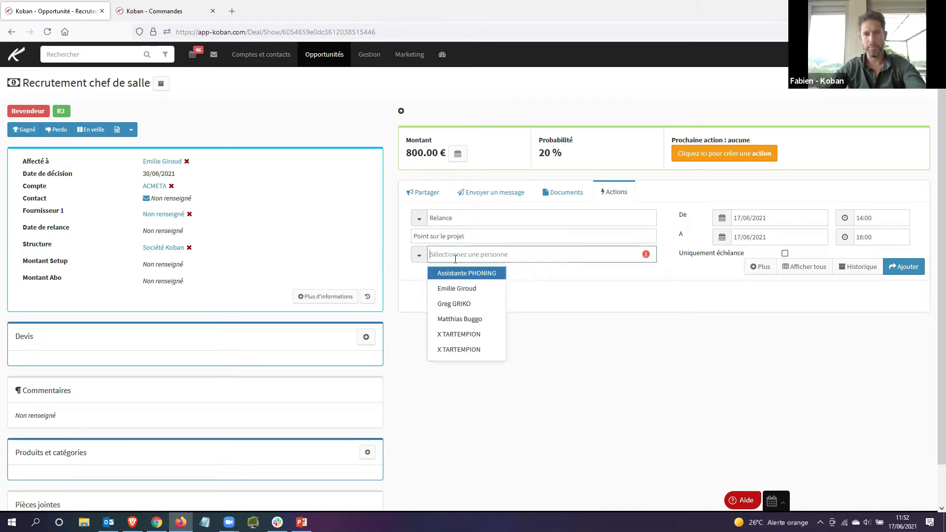
click(485, 319)
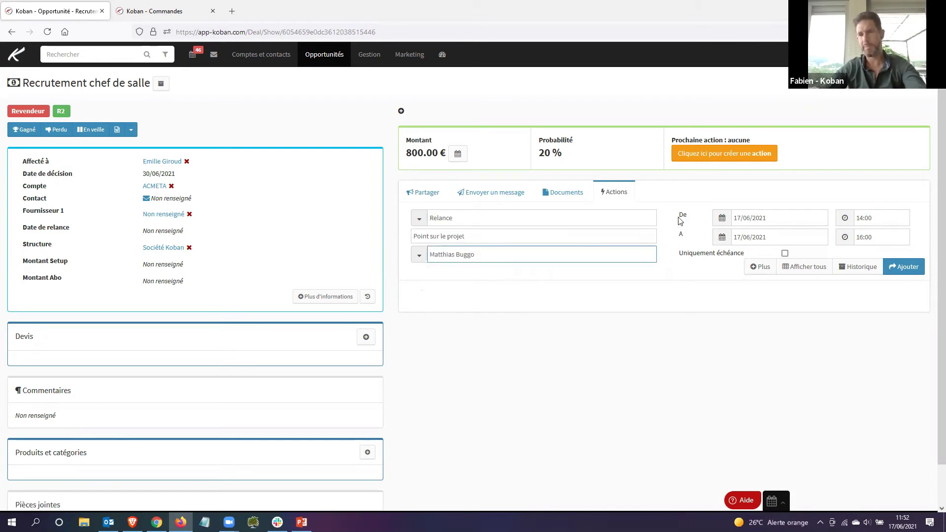
drag(685, 215, 694, 238)
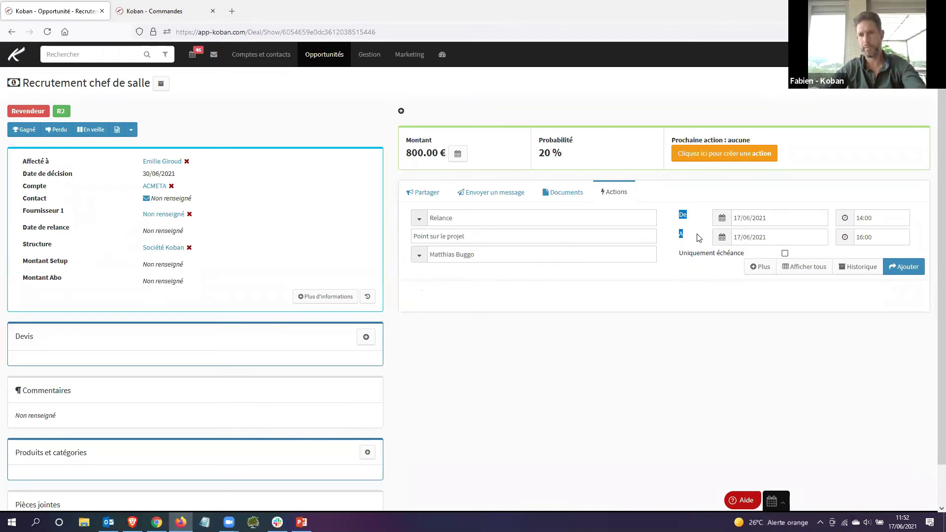
click(838, 208)
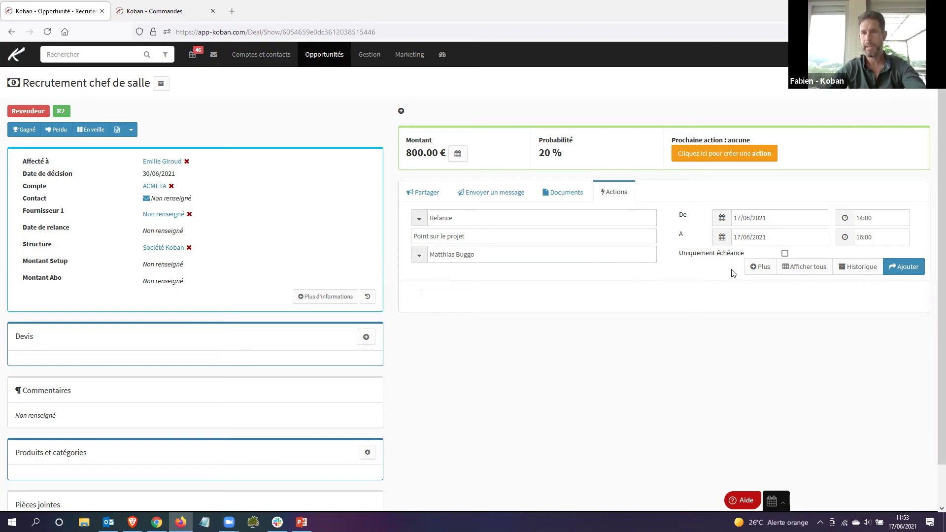
Step: Open the full form for the new action, examine its Localisation and Taille de structure fields, and leave the form without creating the action
click(765, 271)
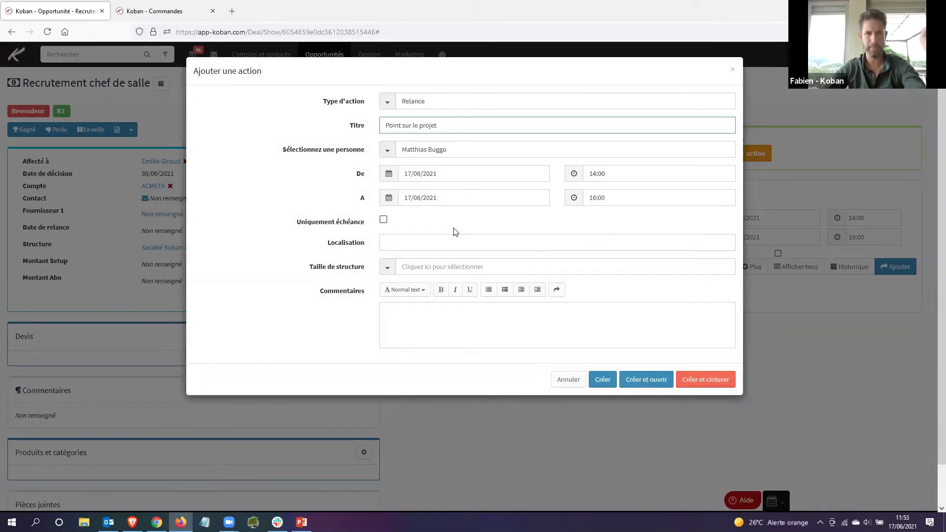
click(451, 247)
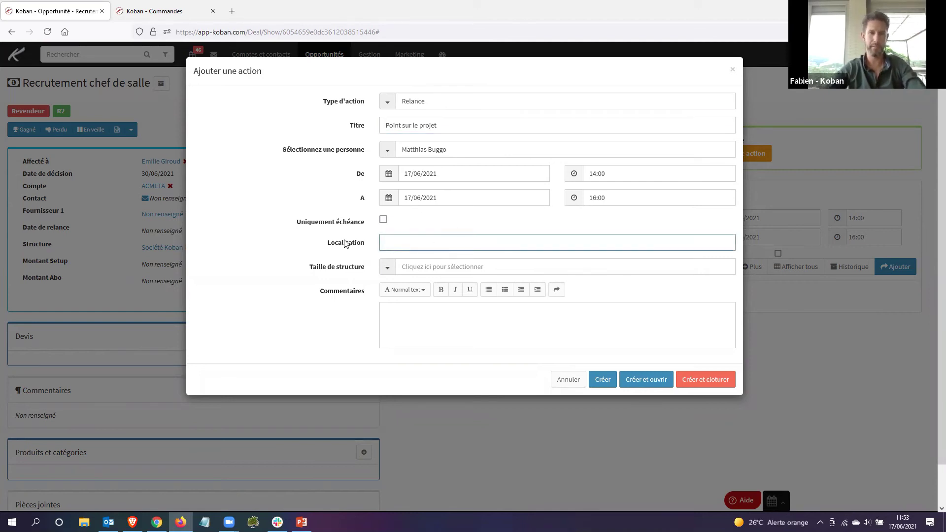
double_click(374, 244)
click(320, 267)
drag(309, 267, 364, 268)
click(366, 268)
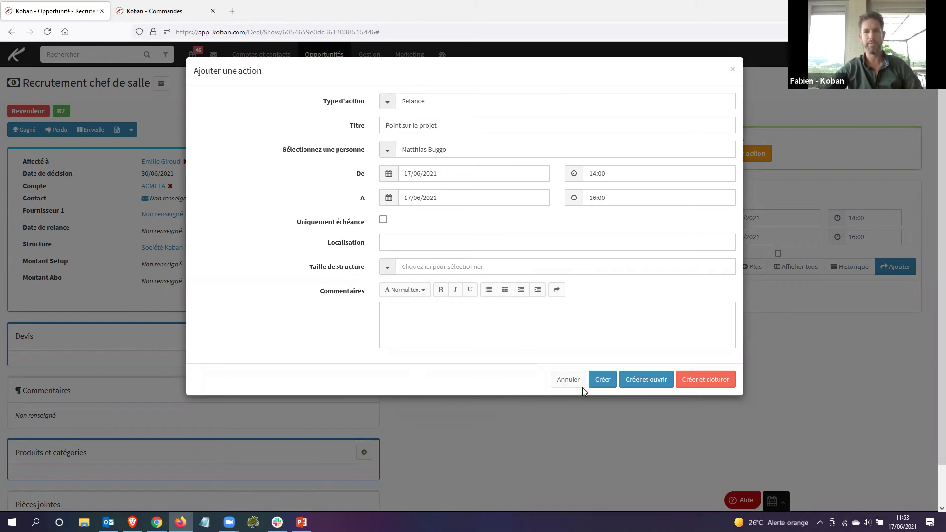
click(569, 380)
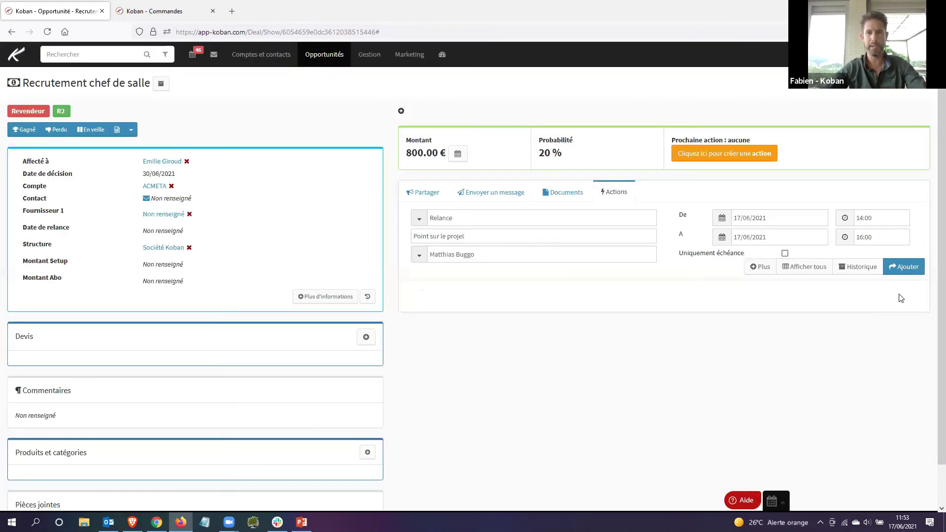
Step: Add the Point sur le projet action to the opportunity and review it with the pricing message in the Partager feed
click(905, 268)
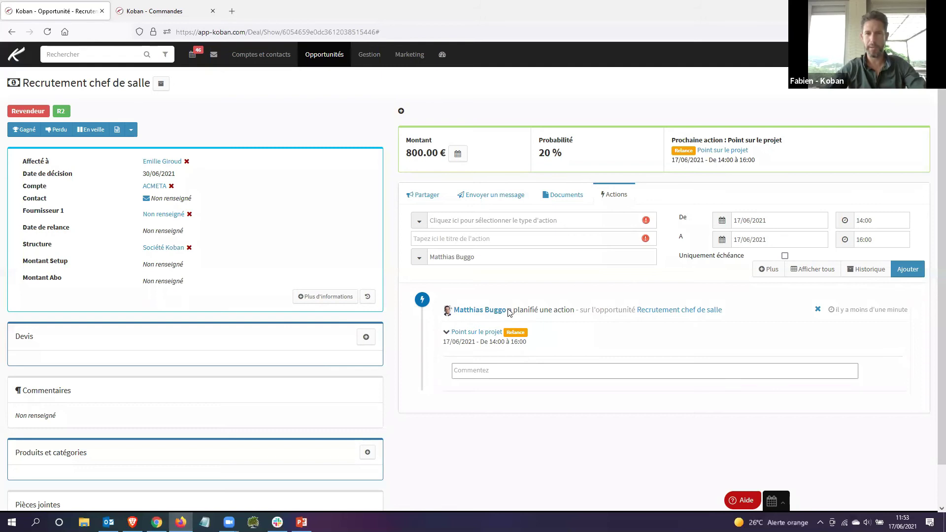
click(427, 199)
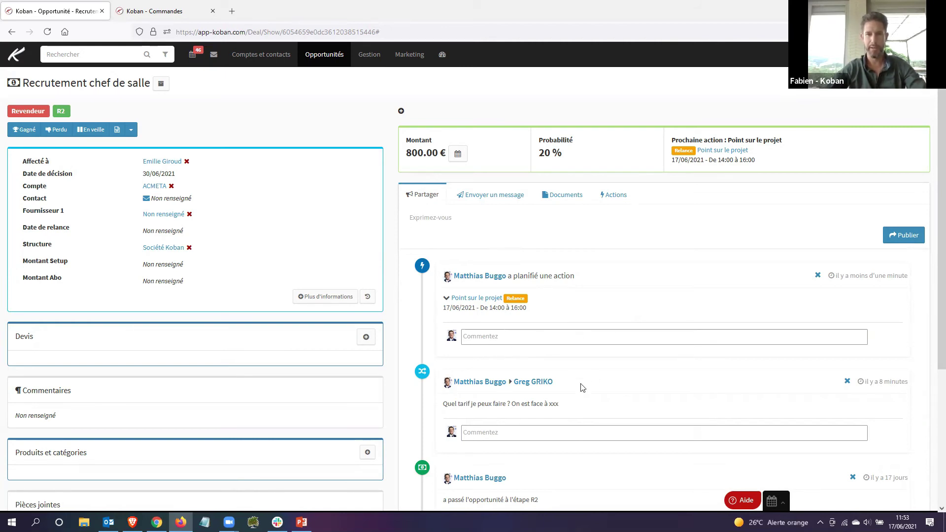
scroll(562, 355, down, 1)
drag(561, 353, 448, 354)
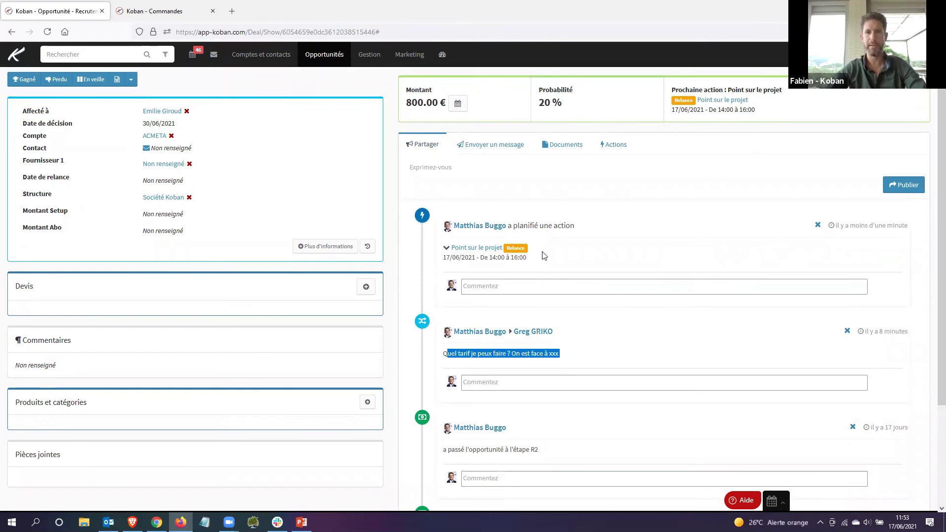
drag(433, 221, 593, 249)
click(594, 250)
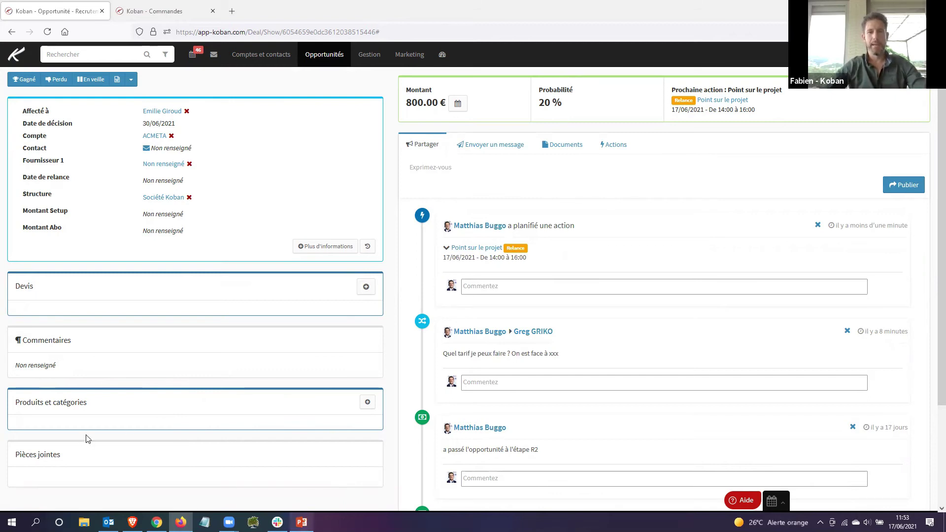
Step: Switch to PowerPoint, highlight "Vu sur le fil des actions à venir" on slide 8, and return to Firefox
key(alt+Tab)
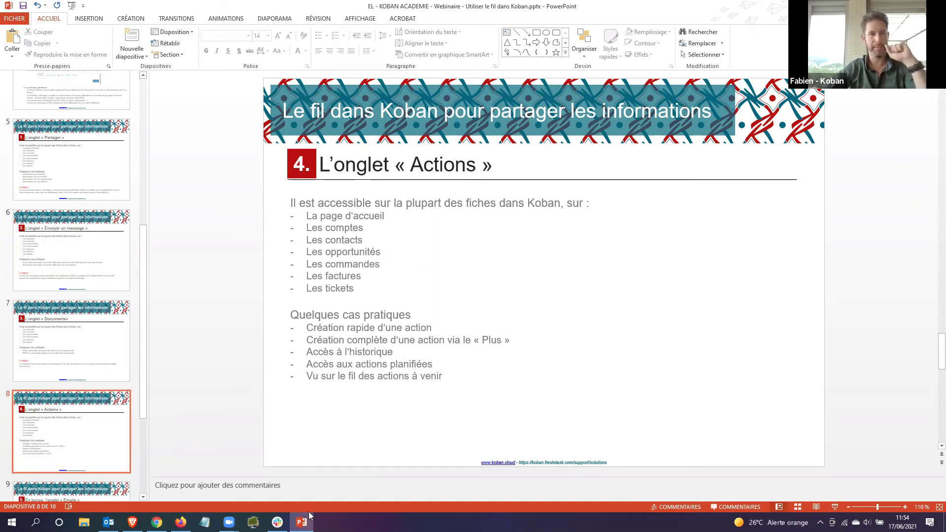
triple_click(364, 376)
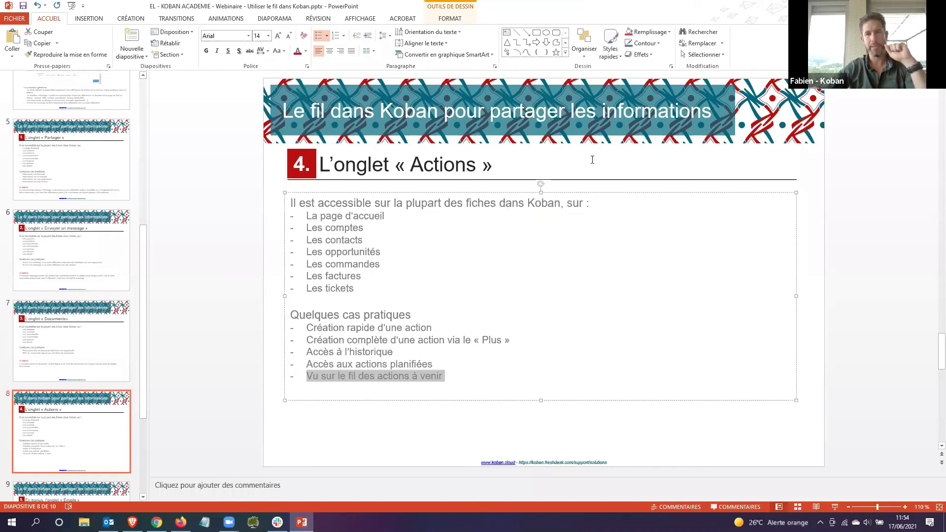
key(alt+Tab)
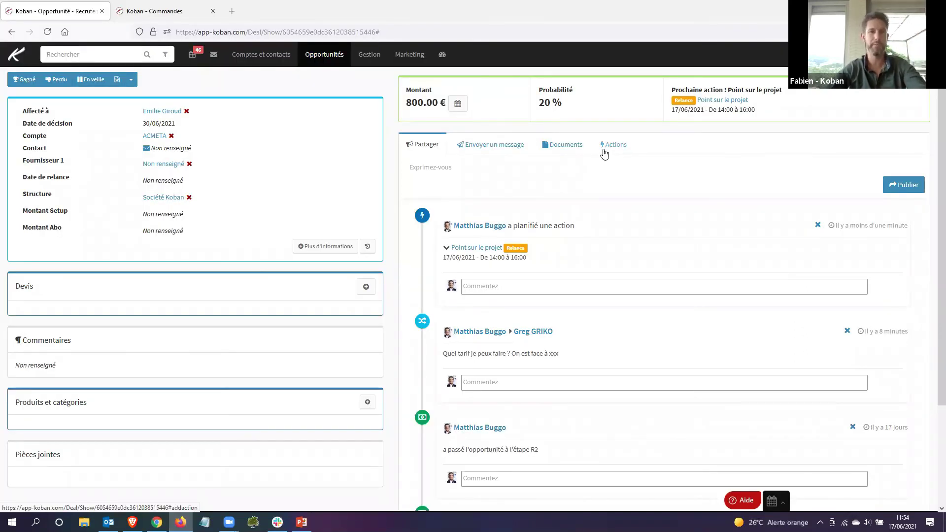
Step: Examine the planned action's details in the opportunity's Actions view and return to the Partager feed
click(604, 151)
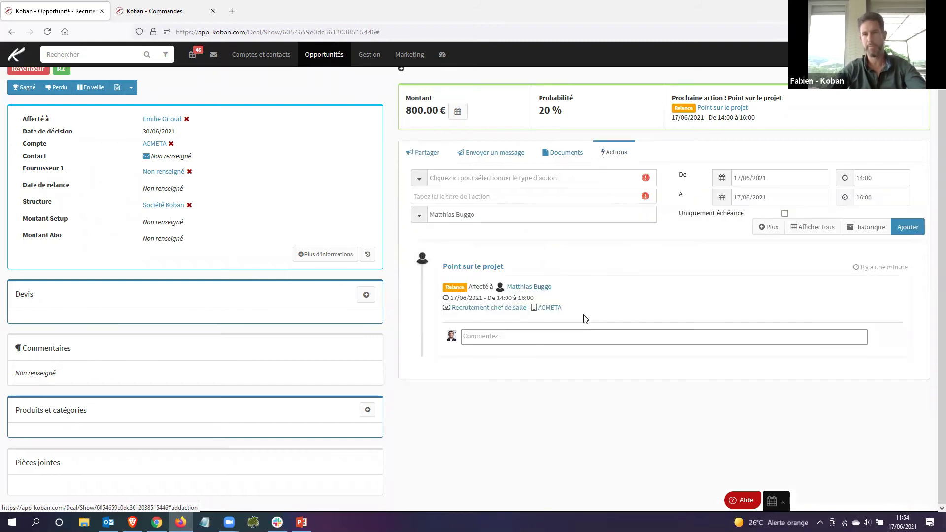
drag(562, 308, 443, 267)
click(657, 285)
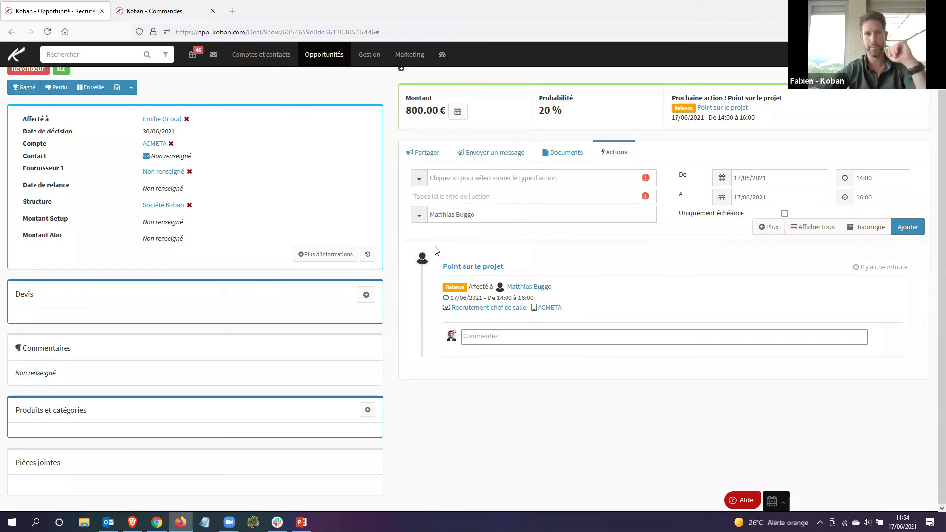
click(428, 154)
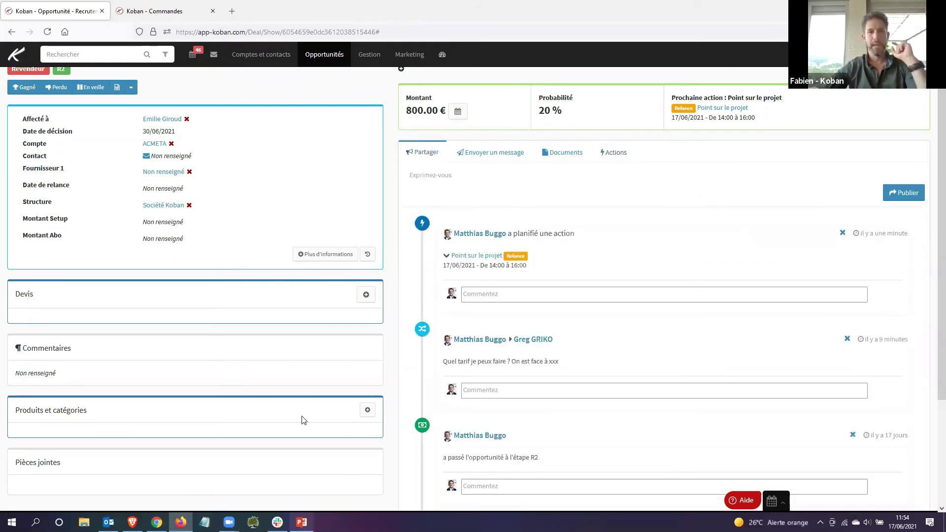
Step: Switch to PowerPoint and highlight the "Accès à l'historique" line on the L'onglet « Actions » slide
key(alt+Tab)
click(133, 413)
scroll(133, 413, down, 3)
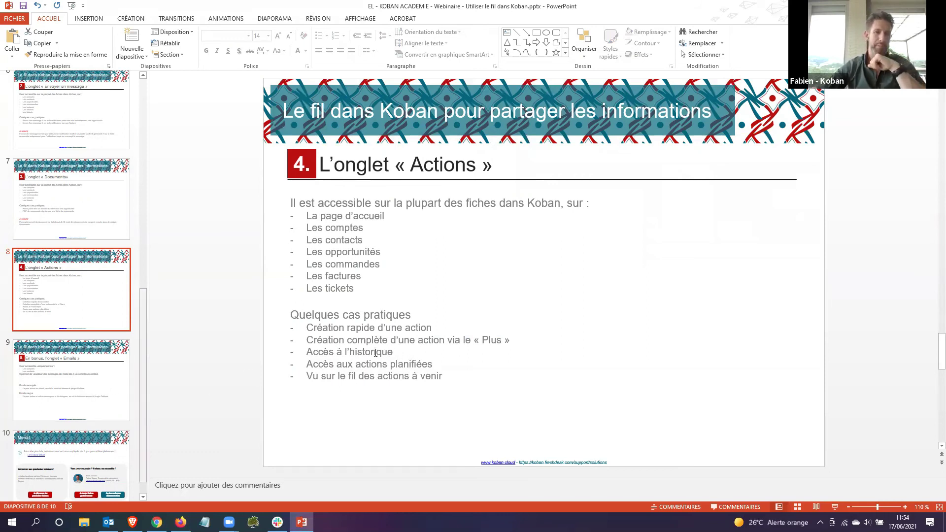
drag(396, 353, 306, 353)
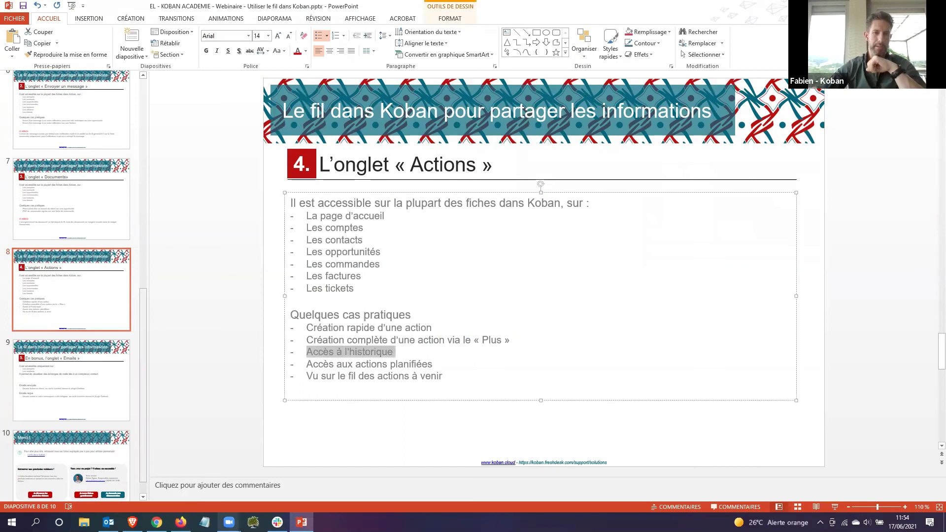
Step: Switch to Firefox, display the action history of the Recrutement chef de salle opportunity, and return to its record
mouse_move(181, 522)
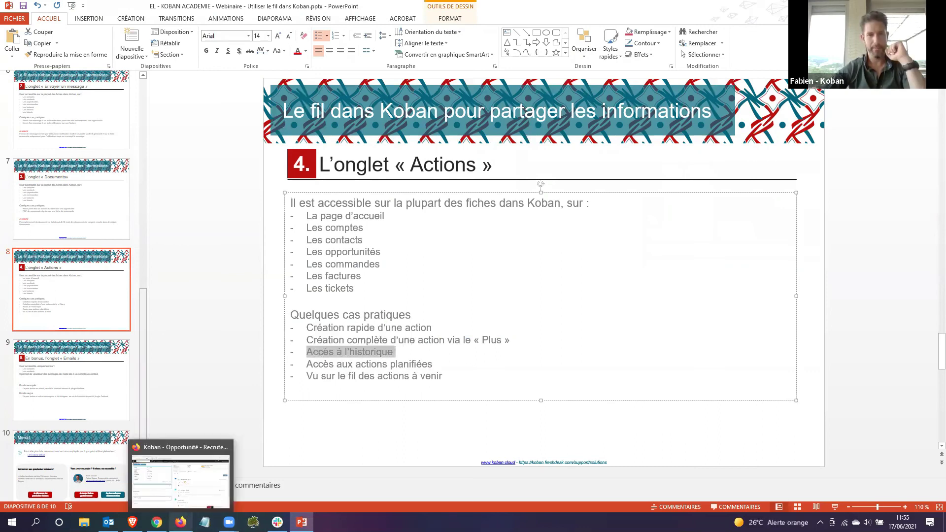
click(196, 489)
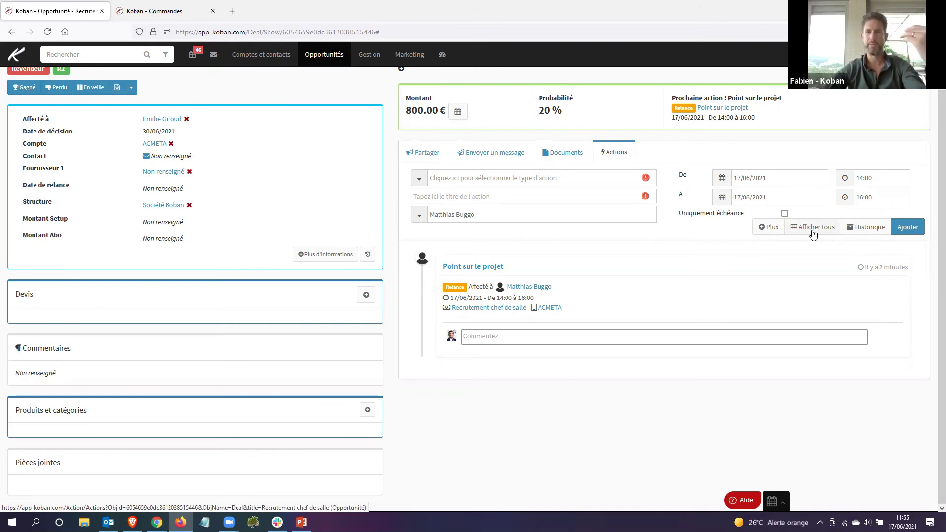
click(869, 235)
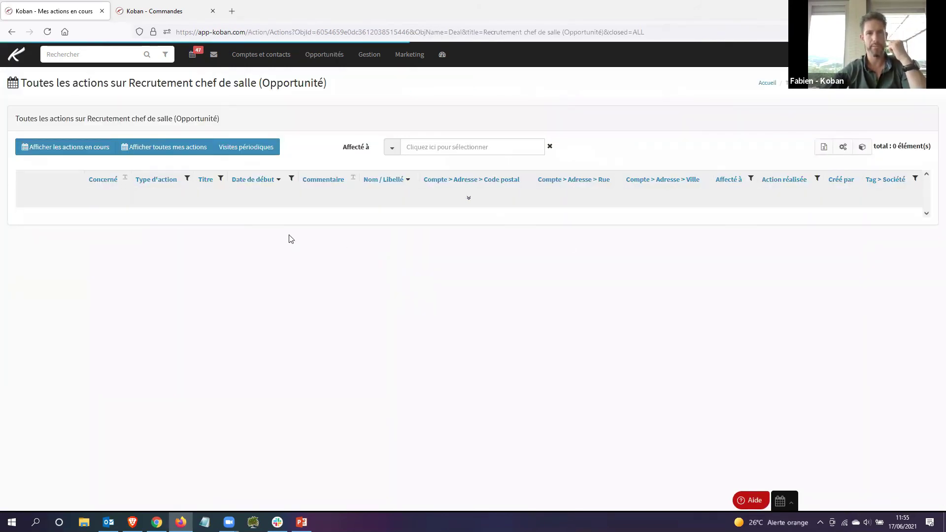
click(11, 32)
Step: Review the opportunity's Partager feed down to its creation entry, highlighting the entry about the change to stage R2
click(427, 153)
scroll(456, 344, down, 2)
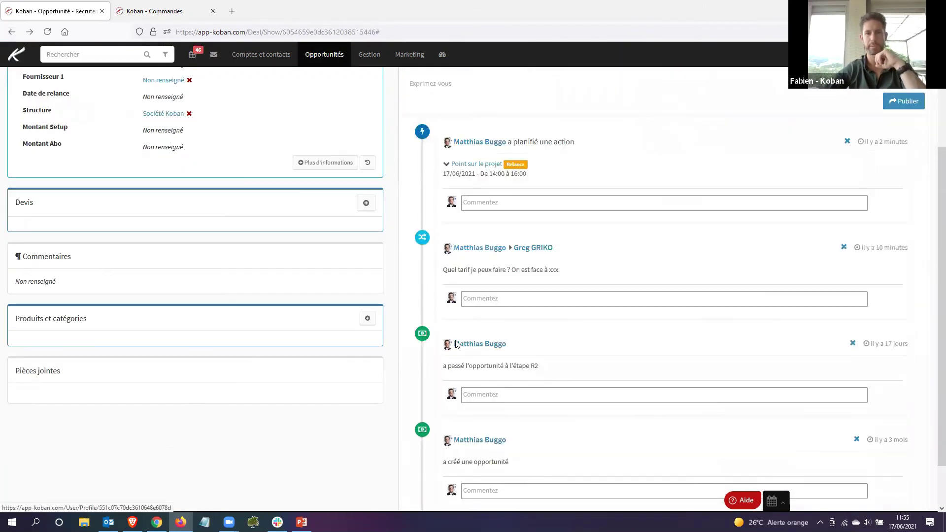
scroll(456, 344, down, 2)
drag(516, 410, 443, 410)
drag(565, 316, 442, 315)
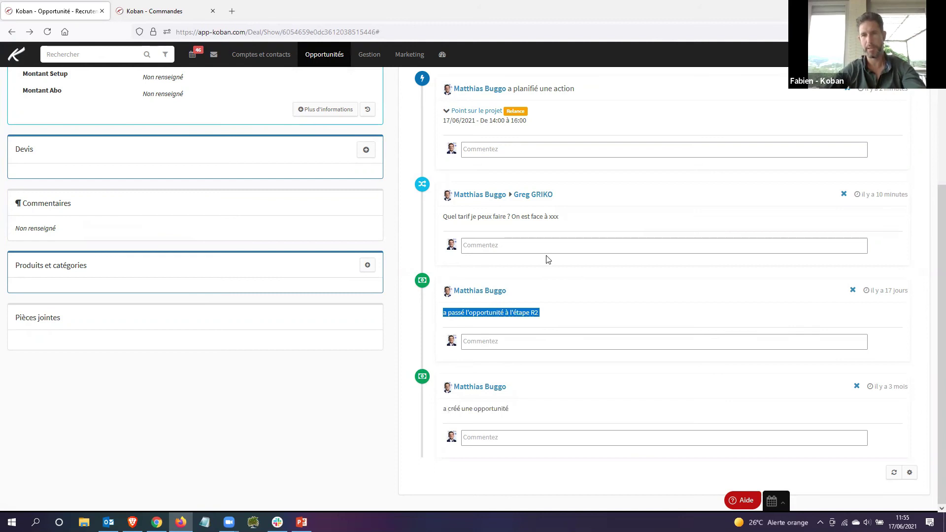
scroll(520, 253, up, 1)
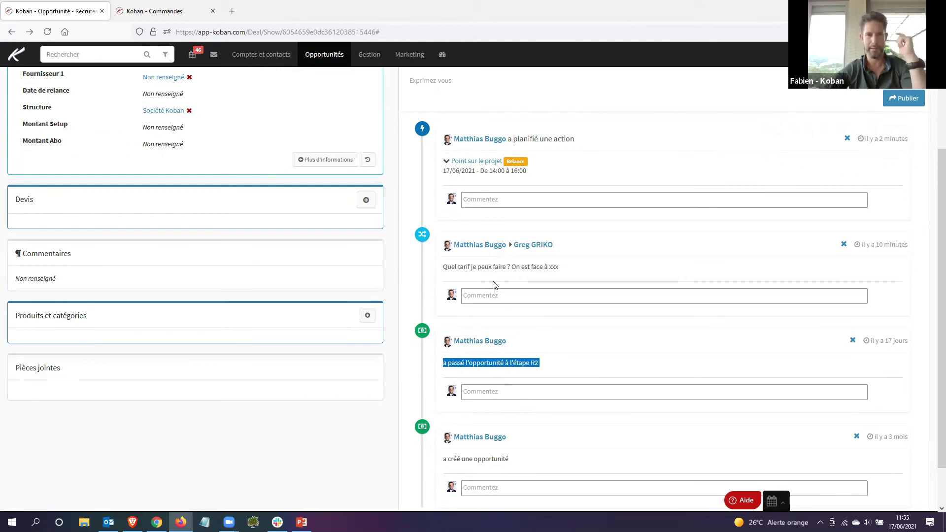
scroll(422, 180, up, 2)
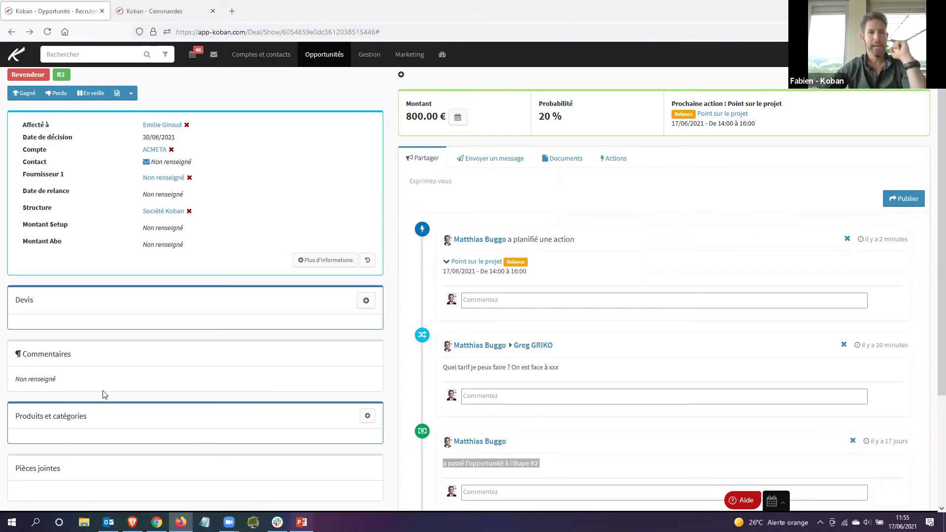
Step: Switch to PowerPoint, show slide 9, En bonus, l'onglet « Emails », and highlight "Les comptes" and "Les contacts"
key(alt+Tab)
scroll(610, 403, down, 2)
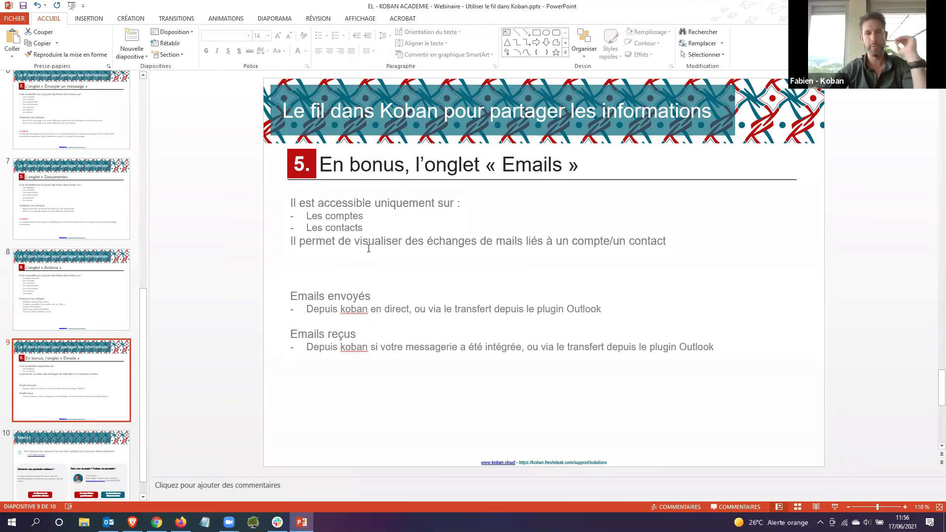
click(364, 269)
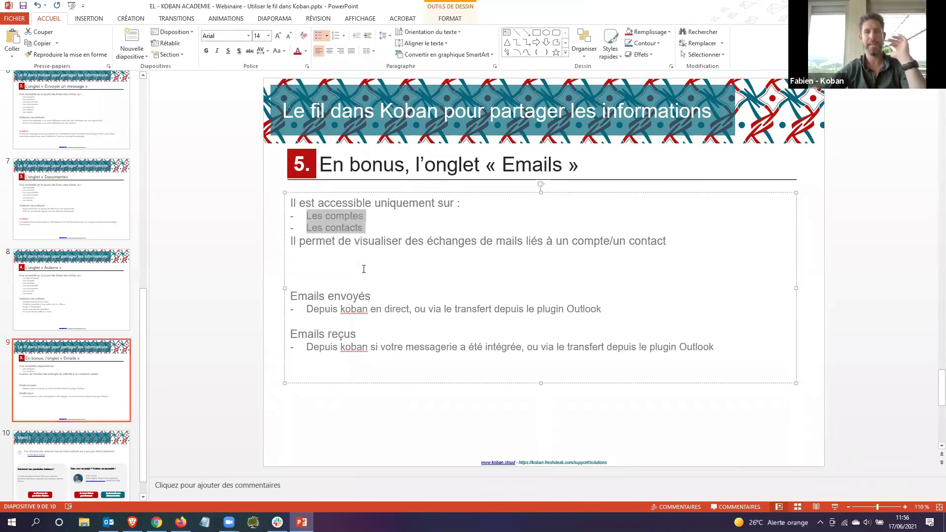